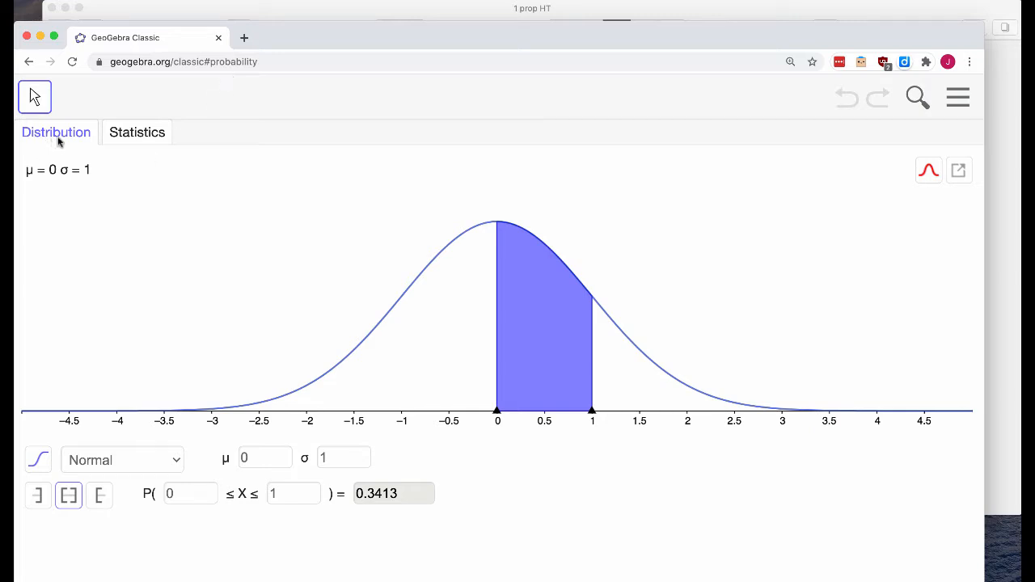
# Open the calculator's Statistics view, and highlight 46%, 559, 1267 and α = 0.1 in the 1 prop HT problem document
pyautogui.click(139, 136)
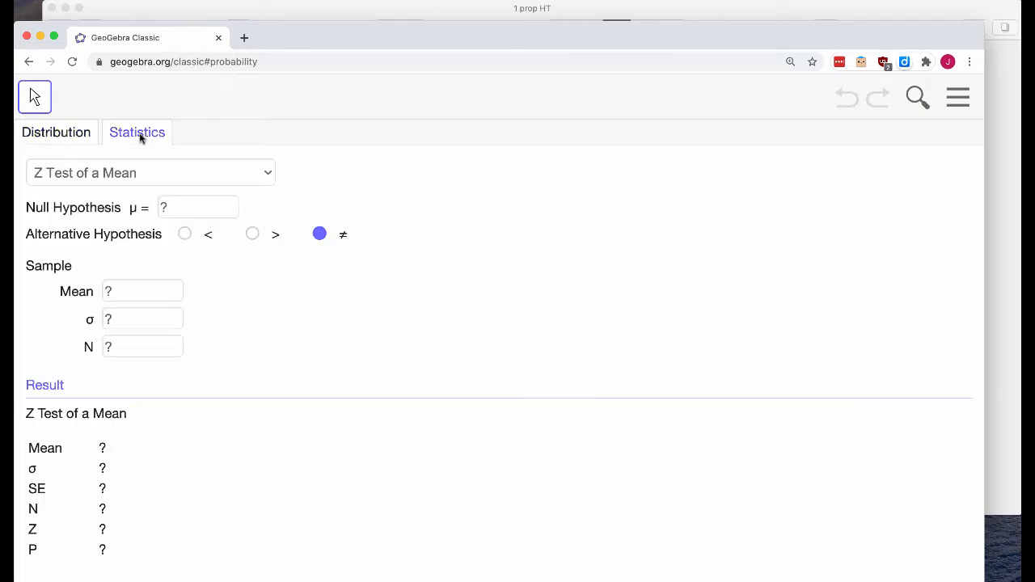
pyautogui.click(350, 12)
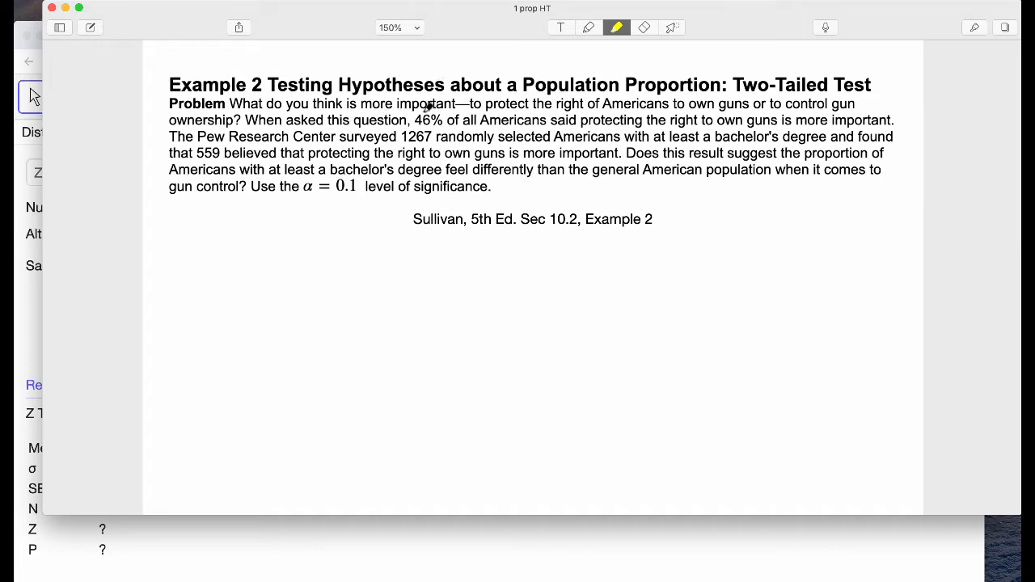
pyautogui.moveTo(411, 121); pyautogui.dragTo(441, 114)
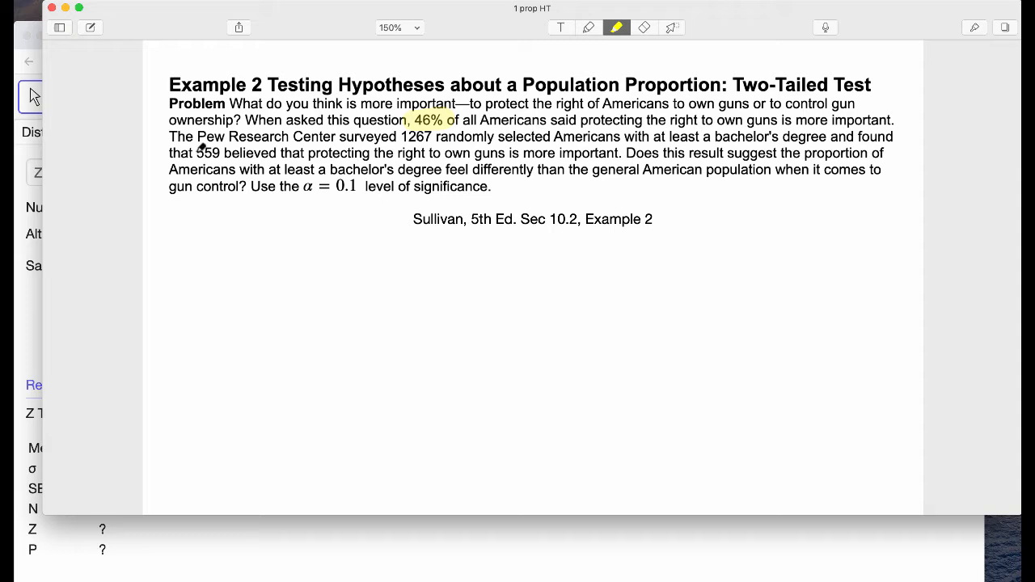
pyautogui.moveTo(191, 153); pyautogui.dragTo(227, 152)
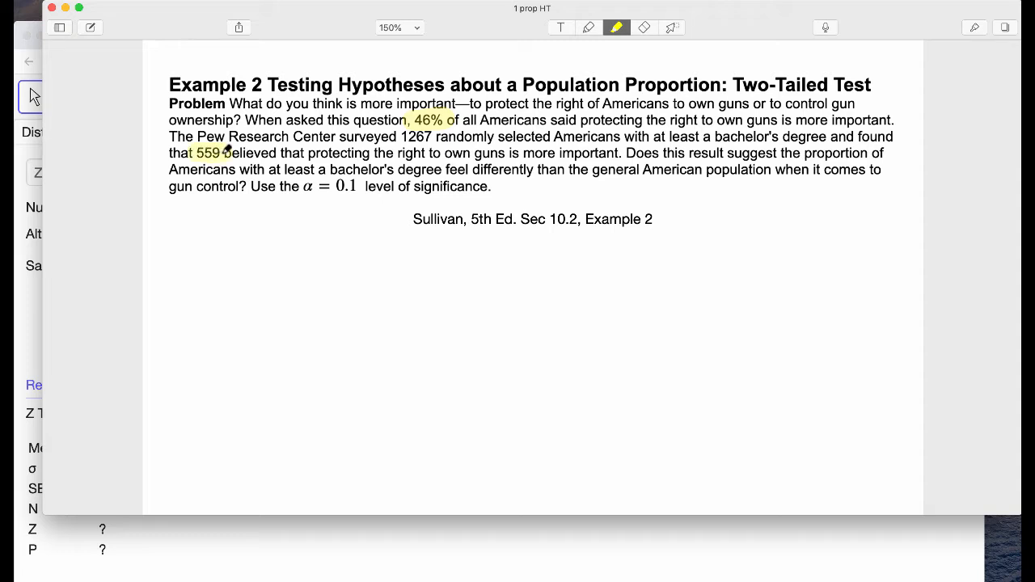
pyautogui.moveTo(227, 152); pyautogui.dragTo(232, 152)
pyautogui.moveTo(436, 134); pyautogui.dragTo(407, 134)
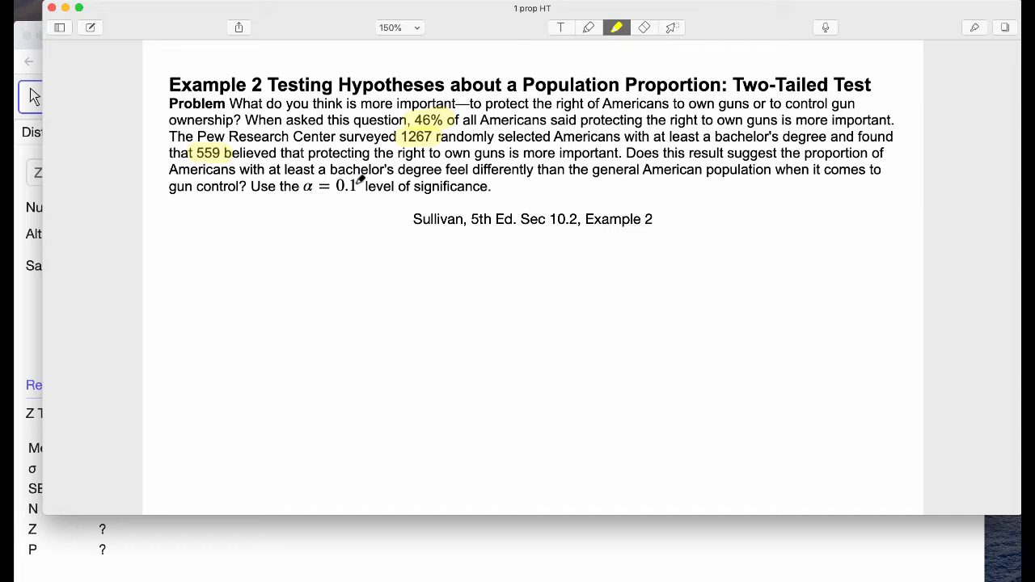
pyautogui.moveTo(361, 180); pyautogui.dragTo(307, 181)
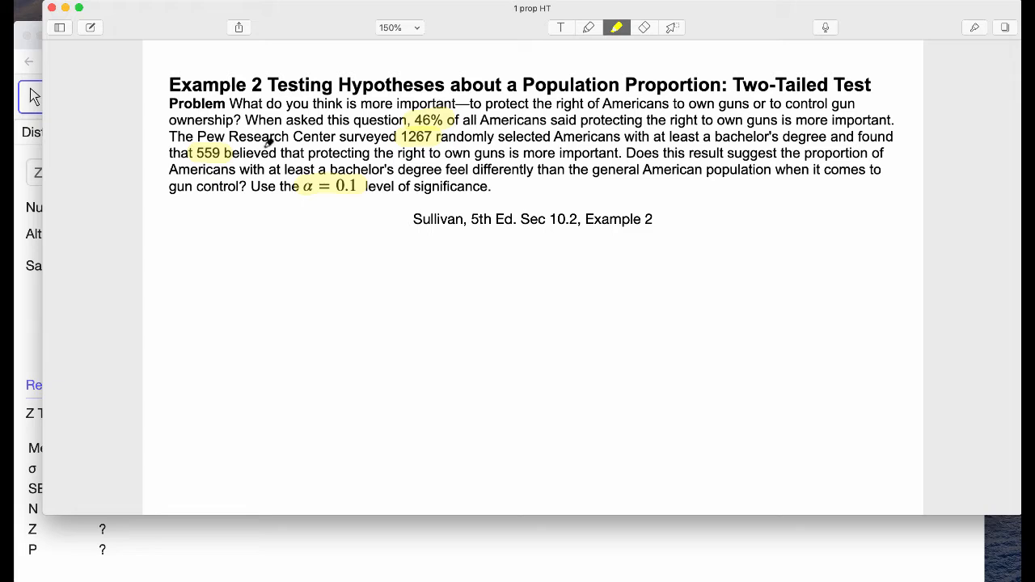
# Switch back to GeoGebra and choose Z Test of a Proportion as the statistical test
pyautogui.click(33, 29)
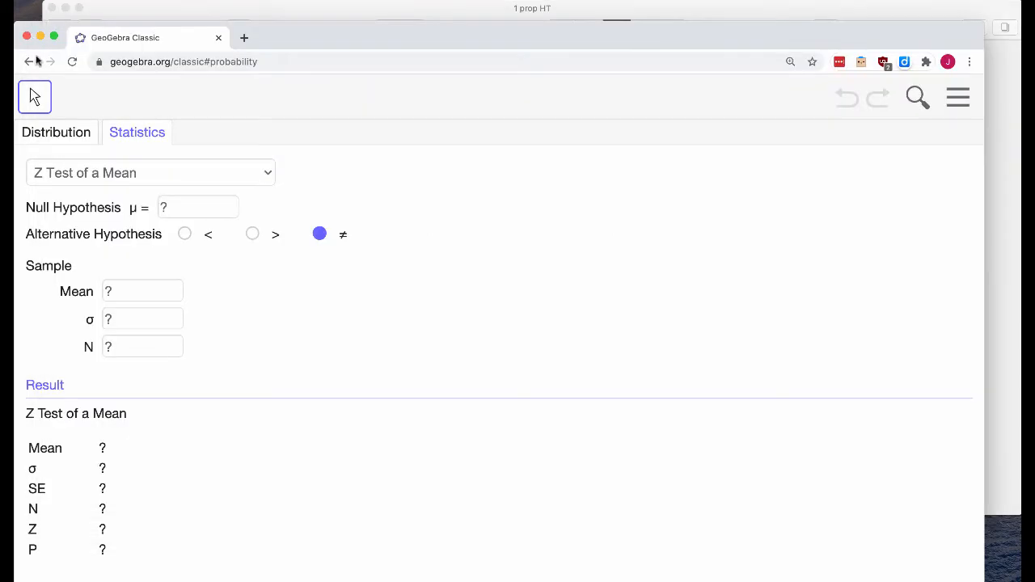
pyautogui.click(159, 173)
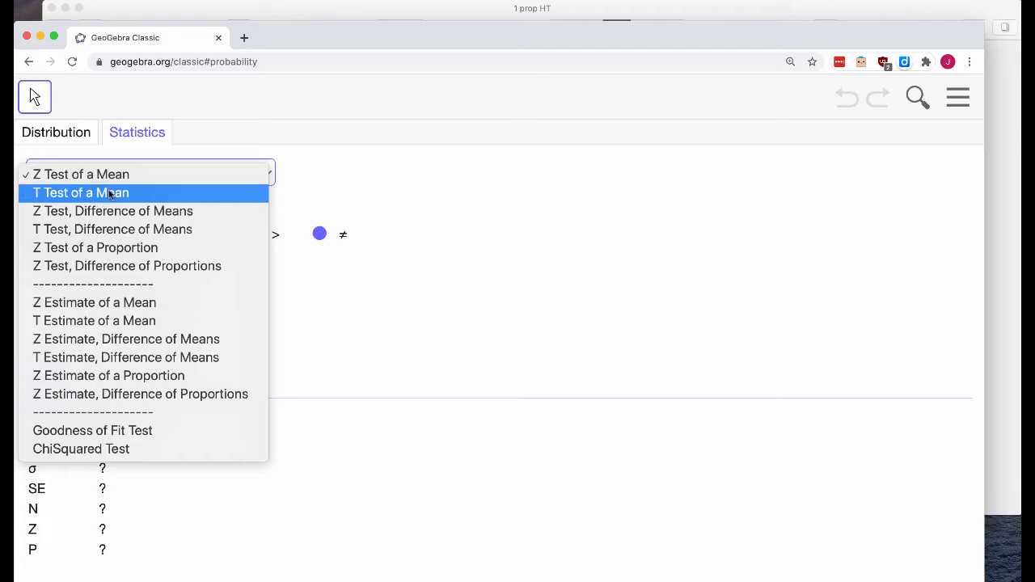
pyautogui.click(128, 254)
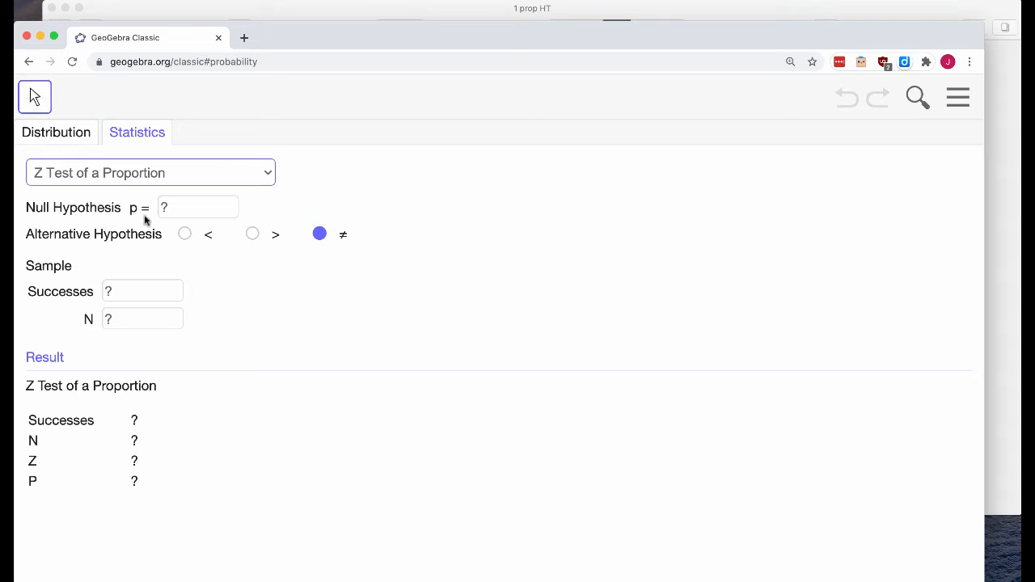
# Check the population proportion in the problem document and set the test's null hypothesis p to .46 in GeoGebra
pyautogui.click(266, 13)
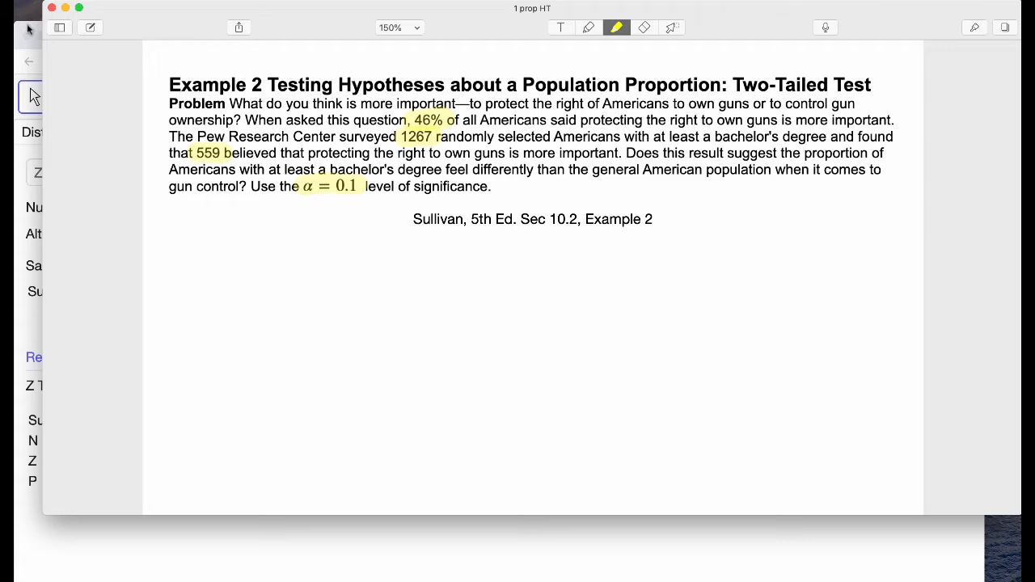
pyautogui.click(31, 95)
pyautogui.click(180, 206)
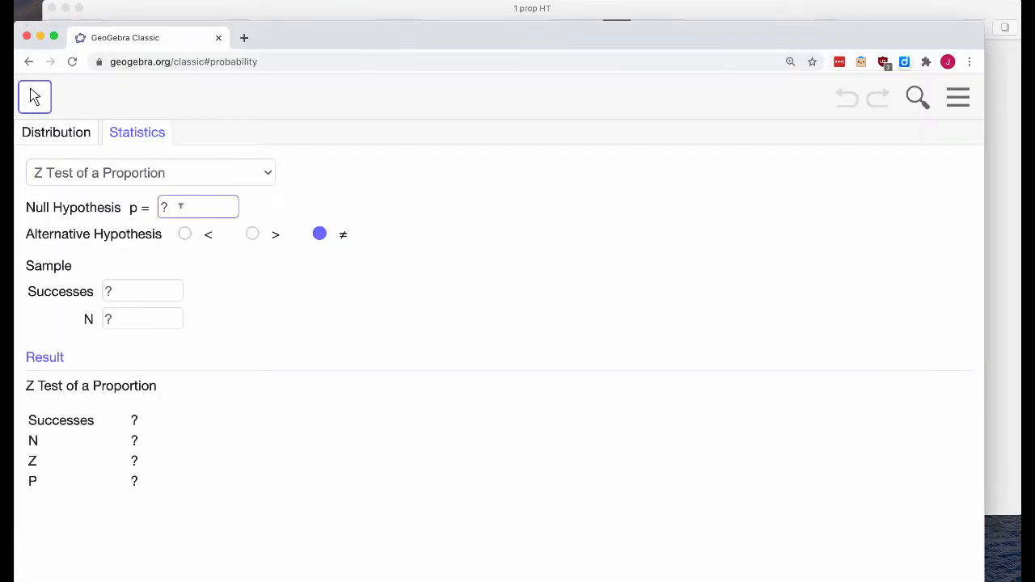
pyautogui.press('BackSpace')
pyautogui.write('.46')
# Highlight the word "differently" in the problem document and select ≠ as the alternative hypothesis in GeoGebra
pyautogui.click(374, 20)
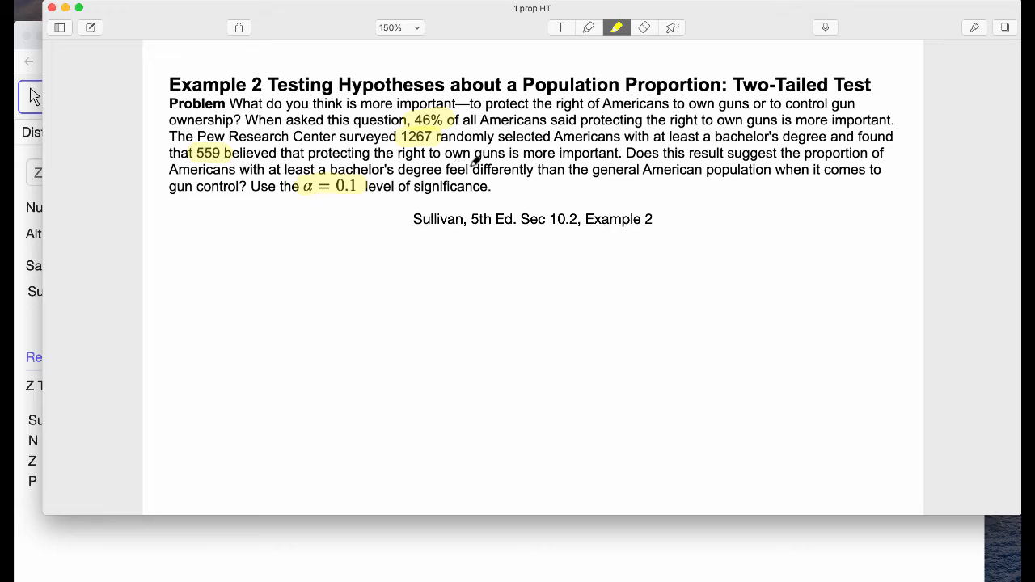
pyautogui.moveTo(476, 167); pyautogui.dragTo(543, 168)
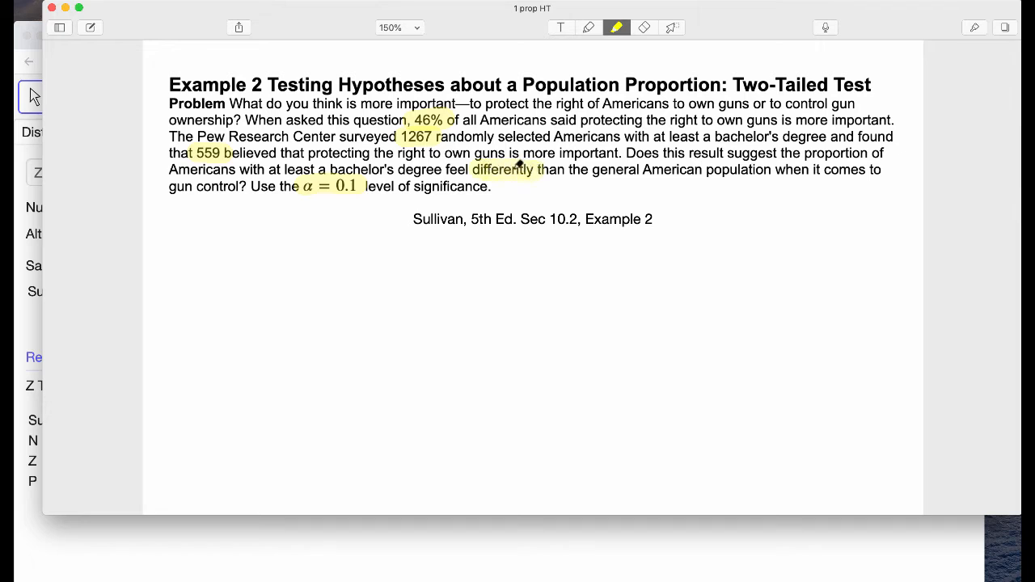
pyautogui.click(27, 29)
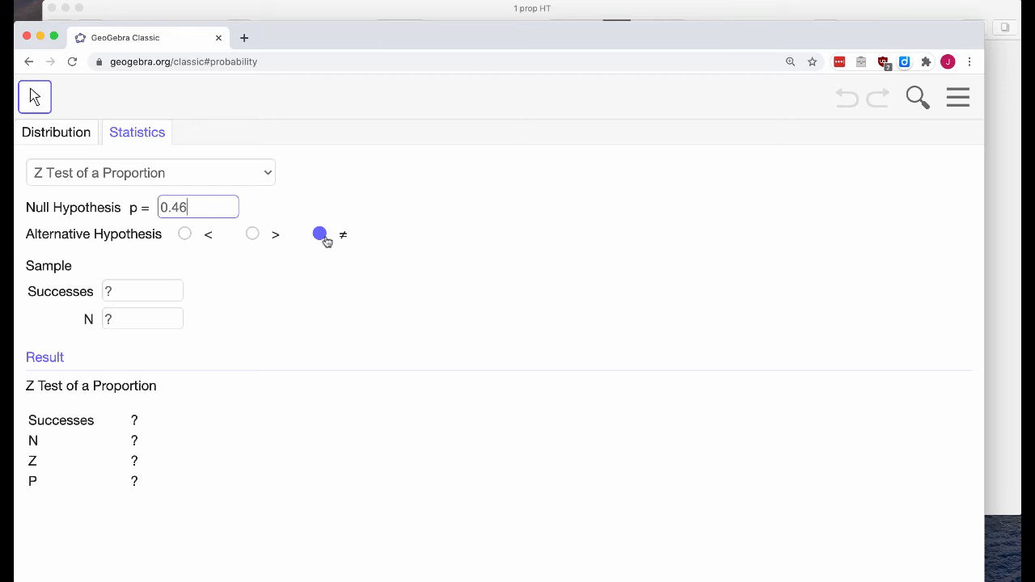
pyautogui.click(324, 237)
# Look up the number of successes in the problem document and set the sample's Successes to 559 in GeoGebra
pyautogui.click(322, 14)
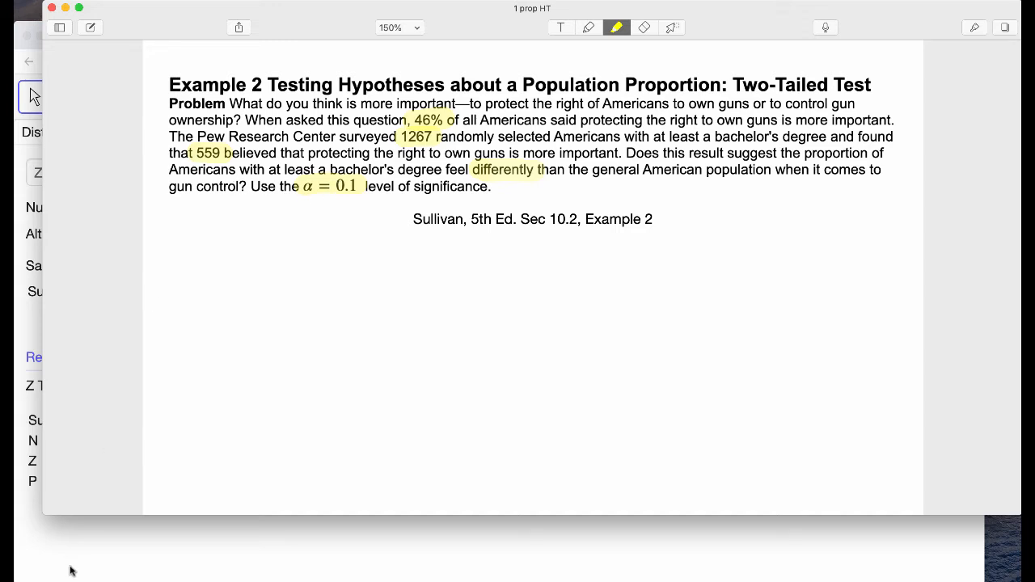
pyautogui.click(64, 555)
pyautogui.click(135, 290)
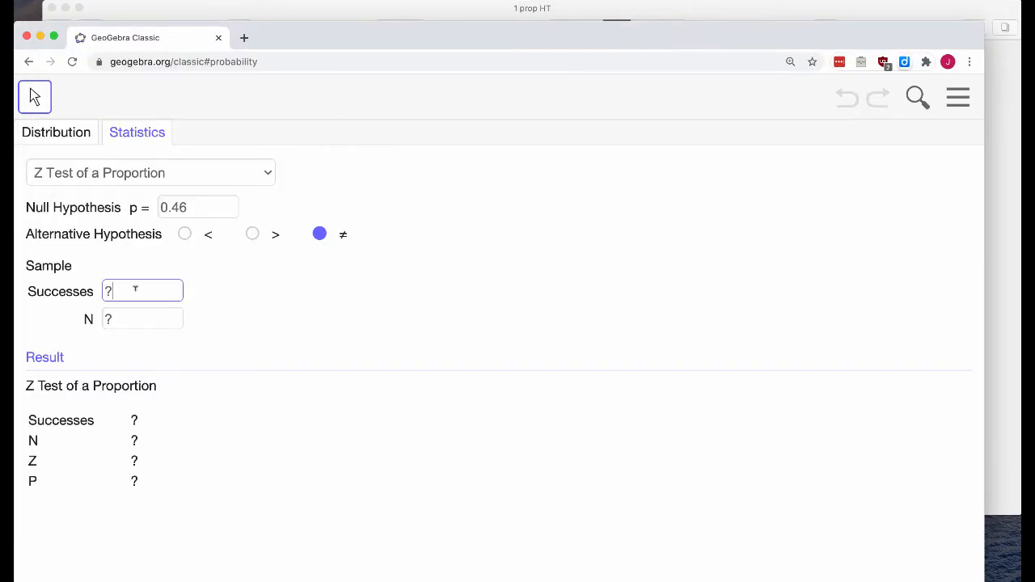
pyautogui.press('BackSpace')
pyautogui.write('559')
# Look up the survey's sample size in the problem document and set the sample's N to 1267 in GeoGebra
pyautogui.click(360, 10)
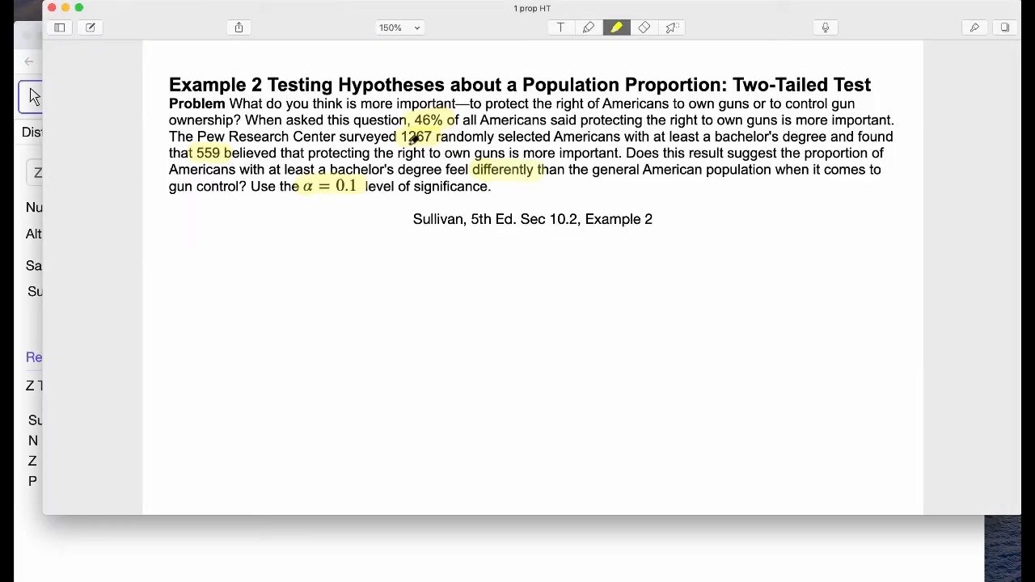
pyautogui.click(73, 566)
pyautogui.click(117, 318)
pyautogui.press('BackSpace')
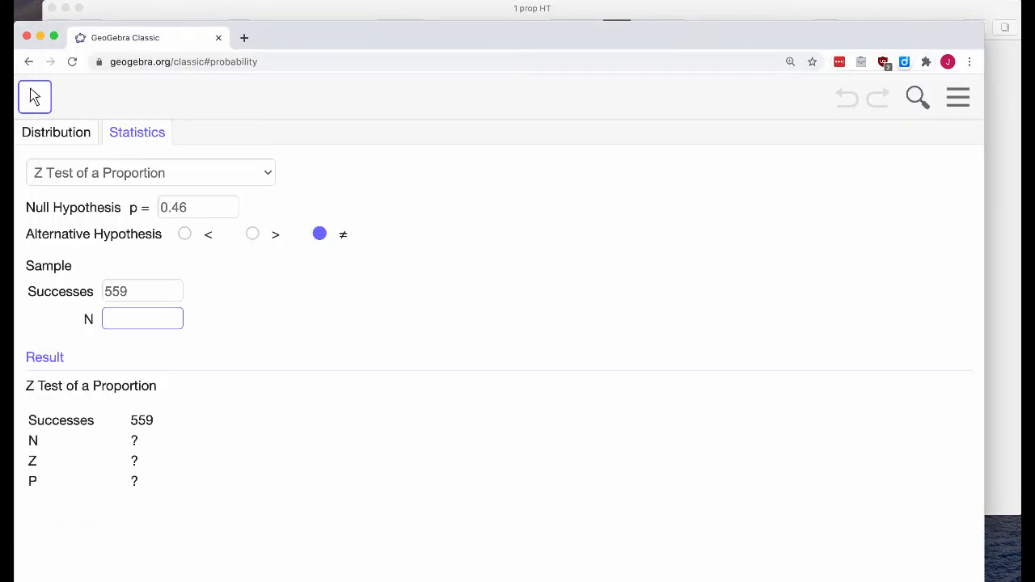
pyautogui.write('1267')
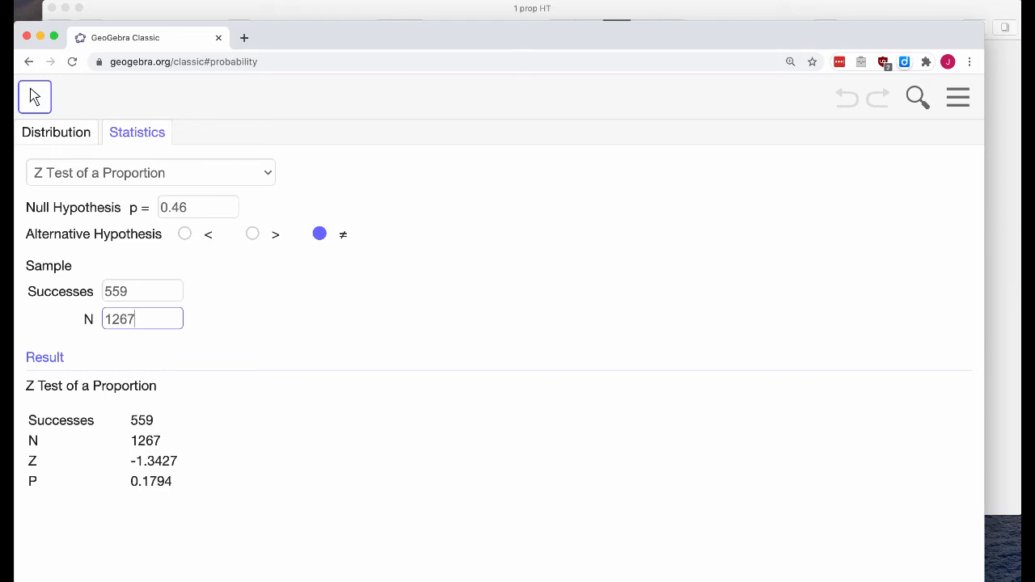
pyautogui.click(239, 342)
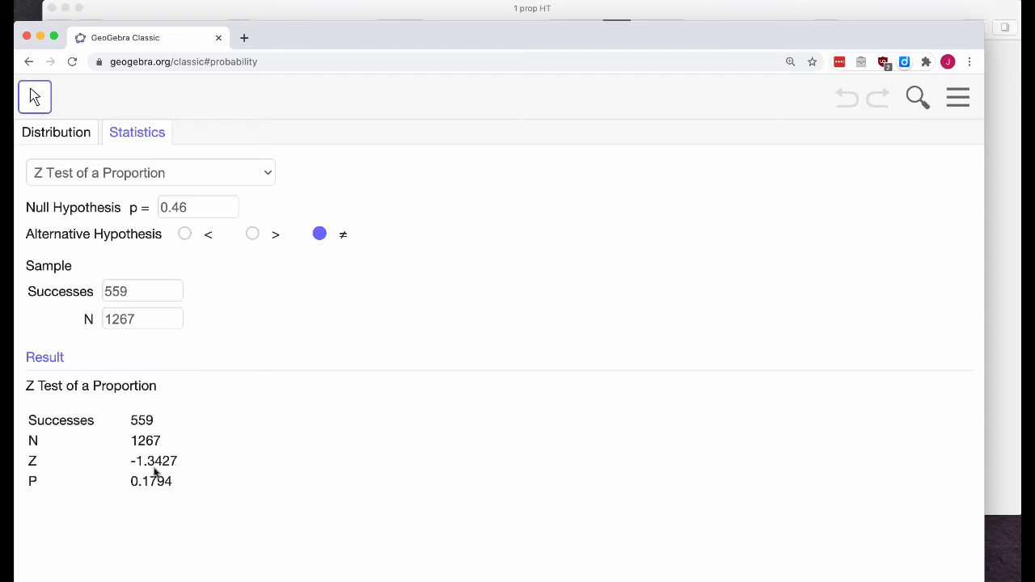
# Compare the Z test's P-value in GeoGebra with the significance level and question in the 1 prop HT problem document
pyautogui.click(422, 11)
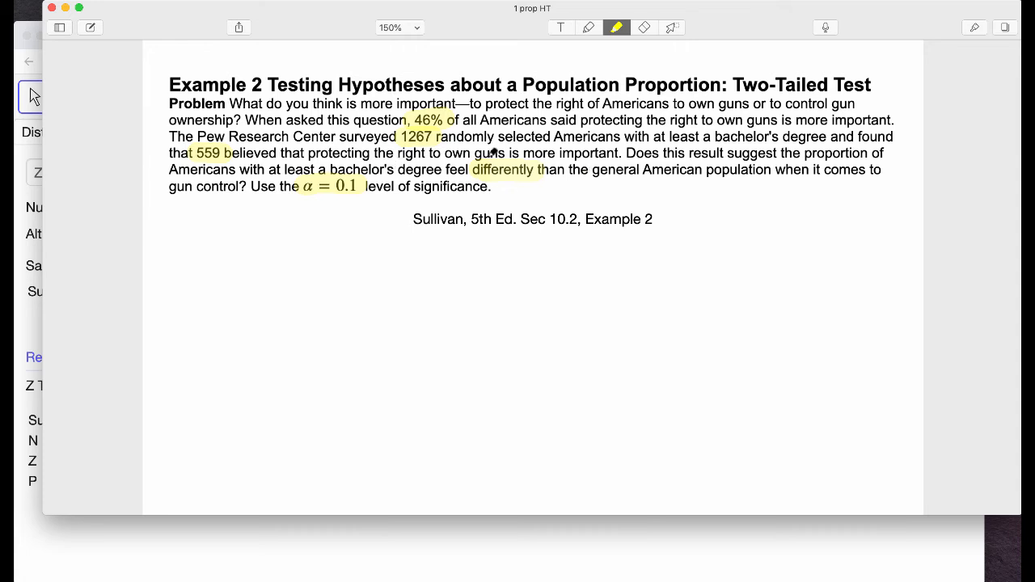
pyautogui.click(56, 539)
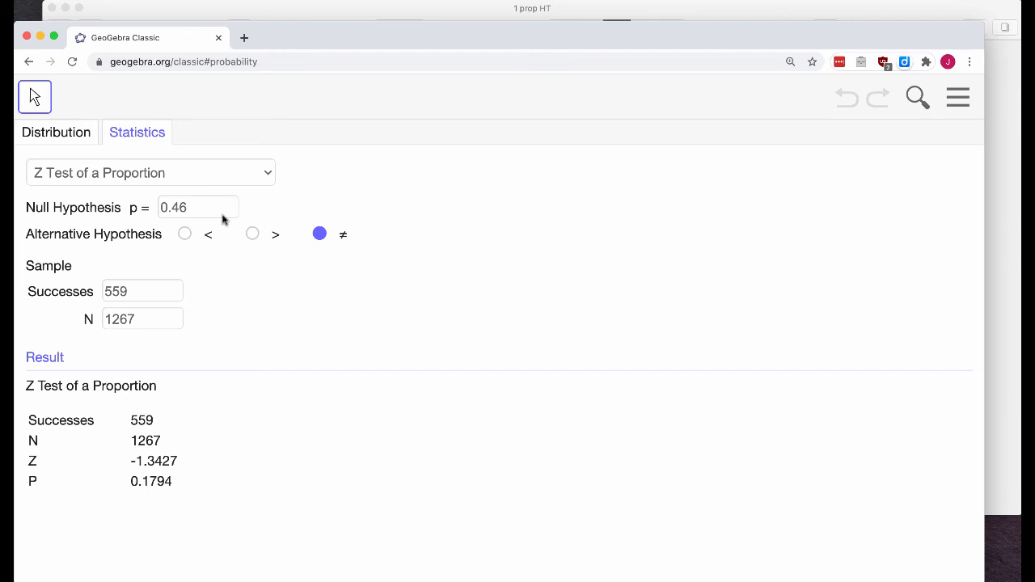
pyautogui.click(382, 10)
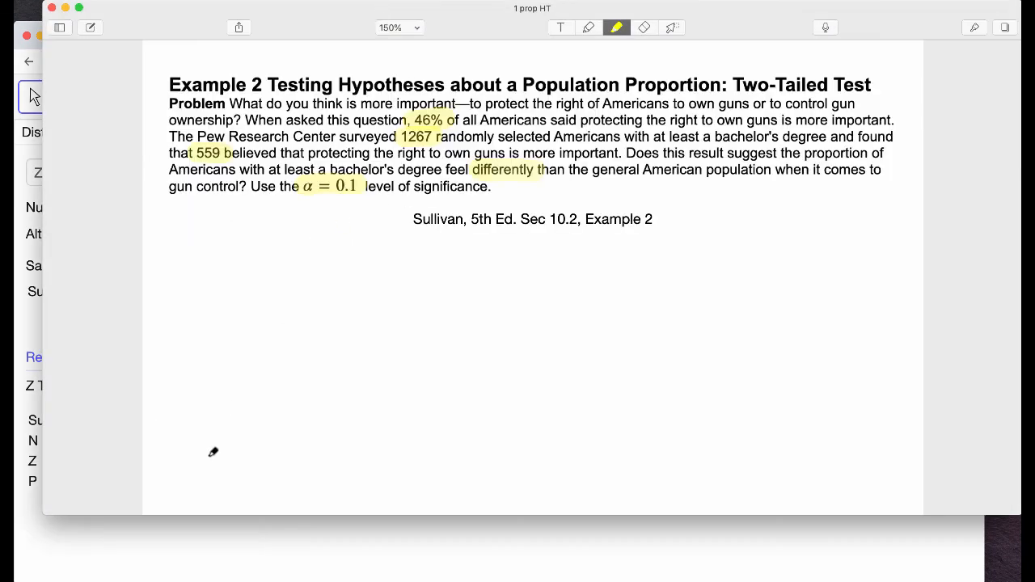
pyautogui.click(194, 570)
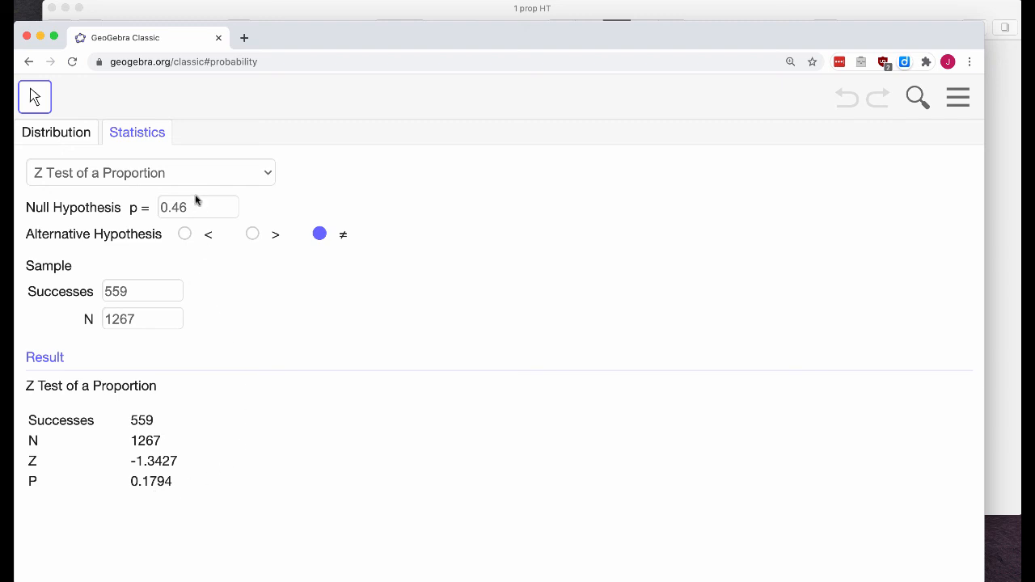
pyautogui.click(321, 9)
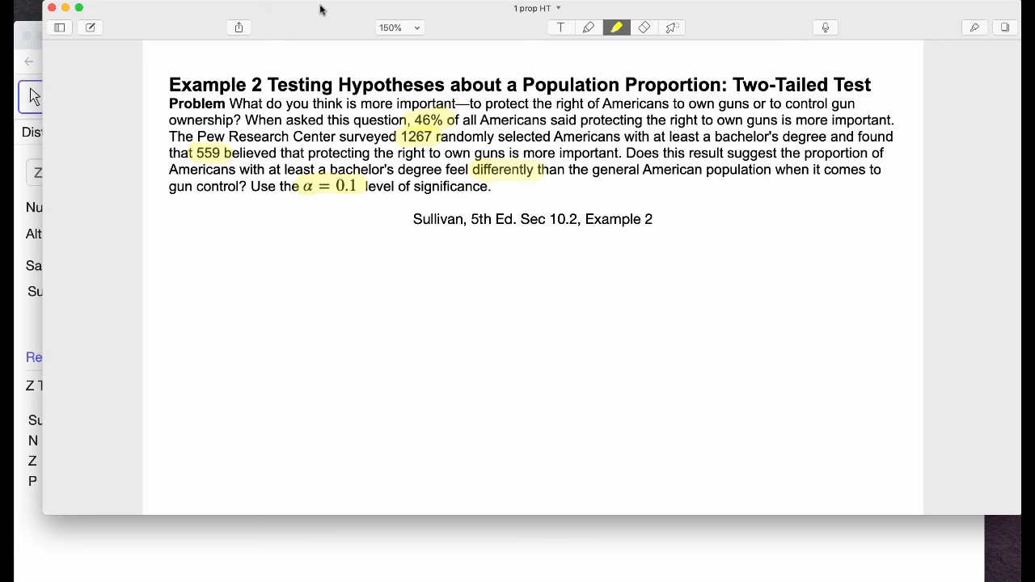
pyautogui.click(34, 30)
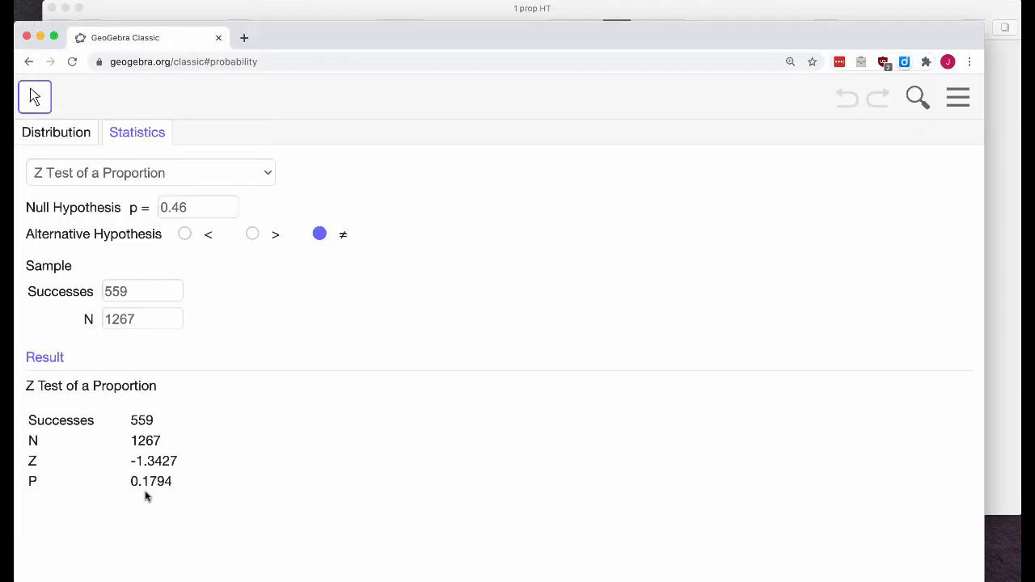